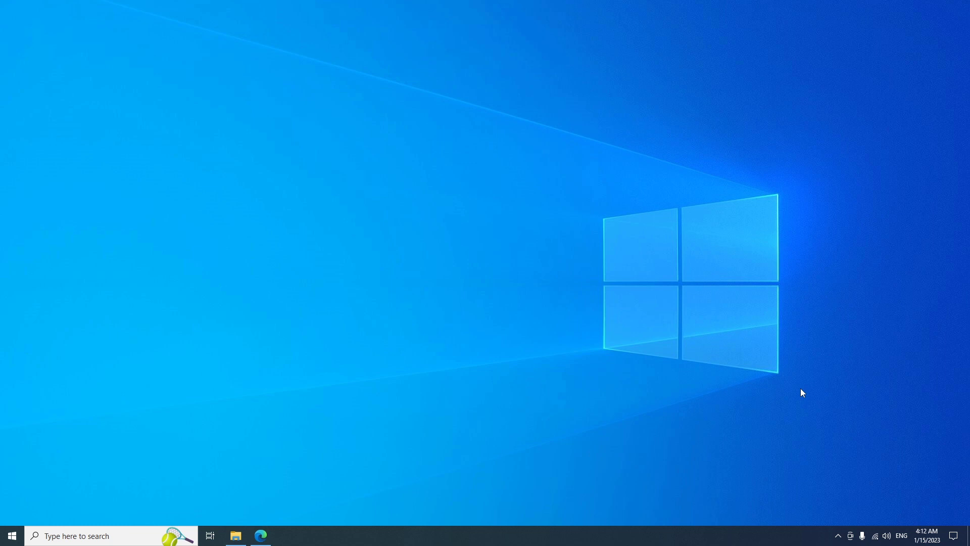
{"action": "key", "text": "alt+Tab"}
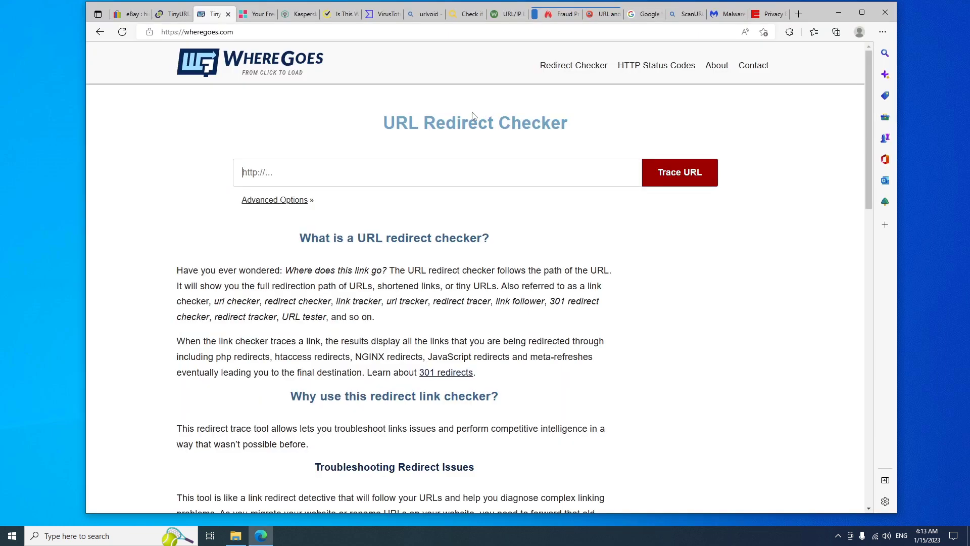
{"action": "right_click", "coordinate": [415, 172]}
{"action": "left_click", "coordinate": [454, 262]}
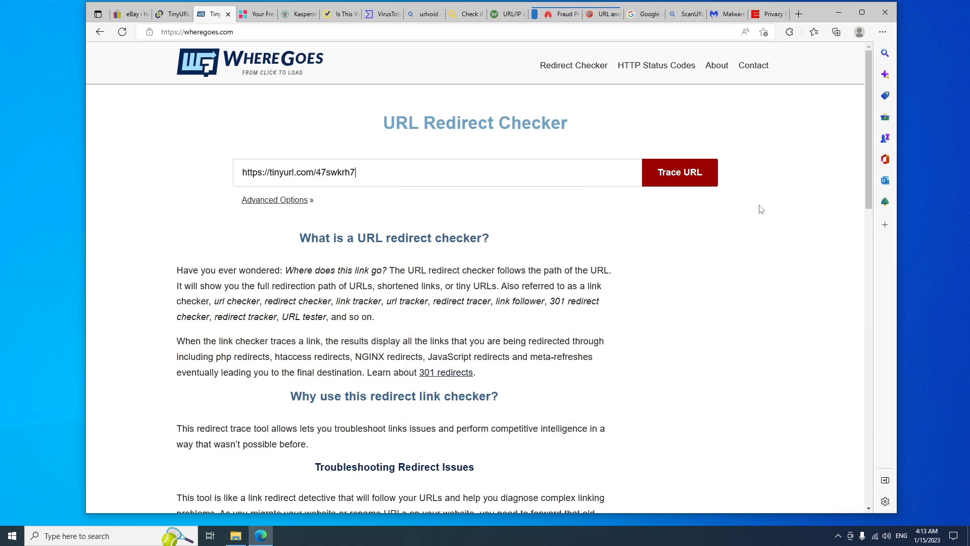
{"action": "left_click", "coordinate": [691, 189]}
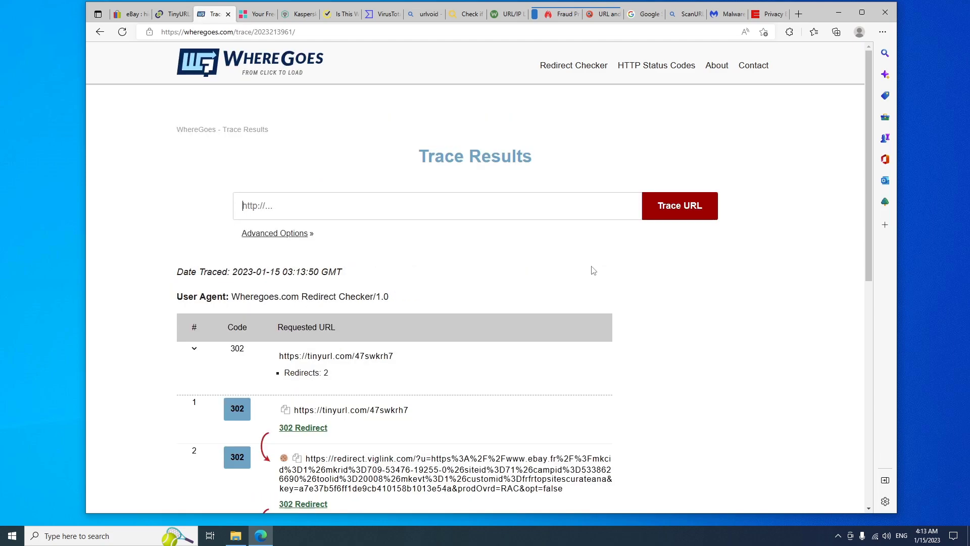
{"action": "scroll", "coordinate": [593, 271], "scroll_direction": "down", "scroll_amount": 3}
{"action": "scroll", "coordinate": [585, 268], "scroll_direction": "down", "scroll_amount": 3}
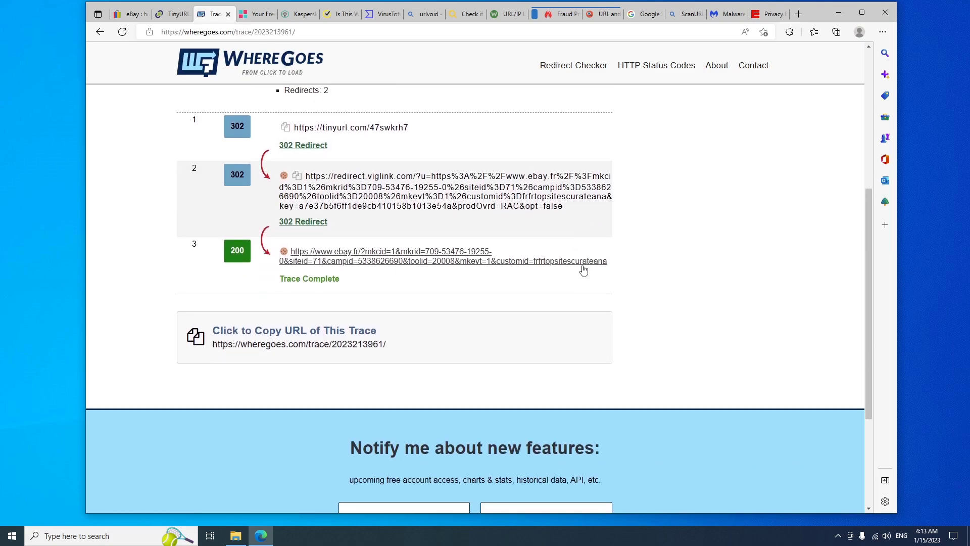
{"action": "scroll", "coordinate": [581, 266], "scroll_direction": "up", "scroll_amount": 2}
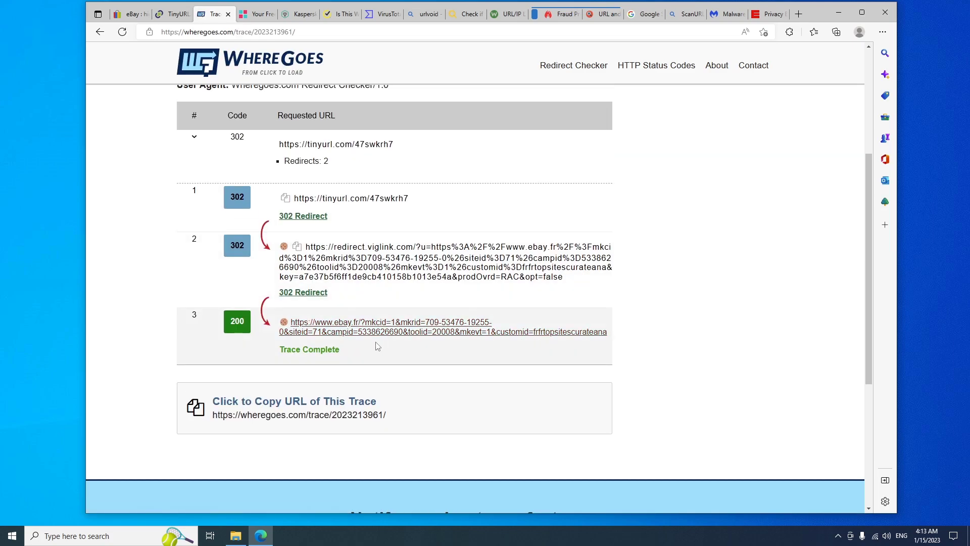
- Compare the destination eBay page and the TinyURL page, then review the trace results again
{"action": "left_click", "coordinate": [130, 15]}
{"action": "left_click", "coordinate": [164, 16]}
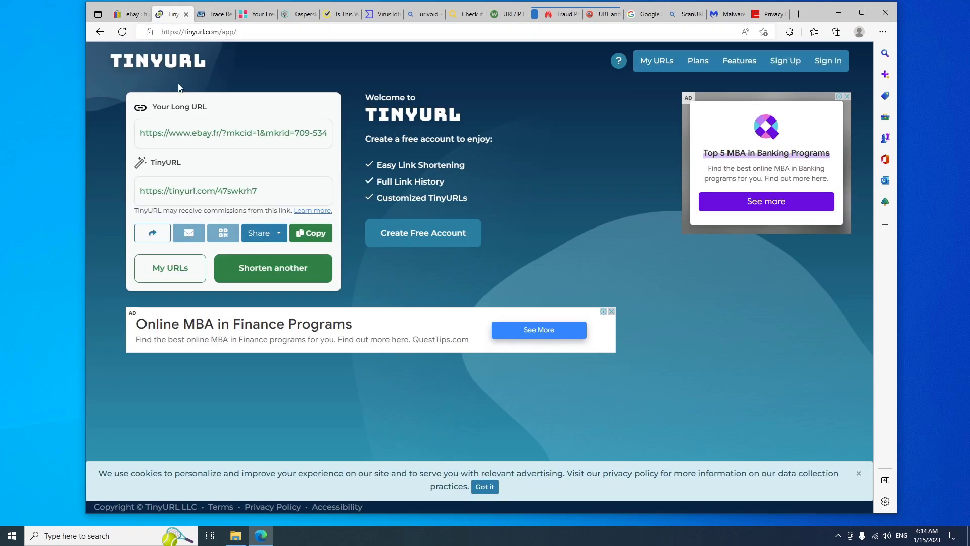
{"action": "left_click", "coordinate": [212, 15]}
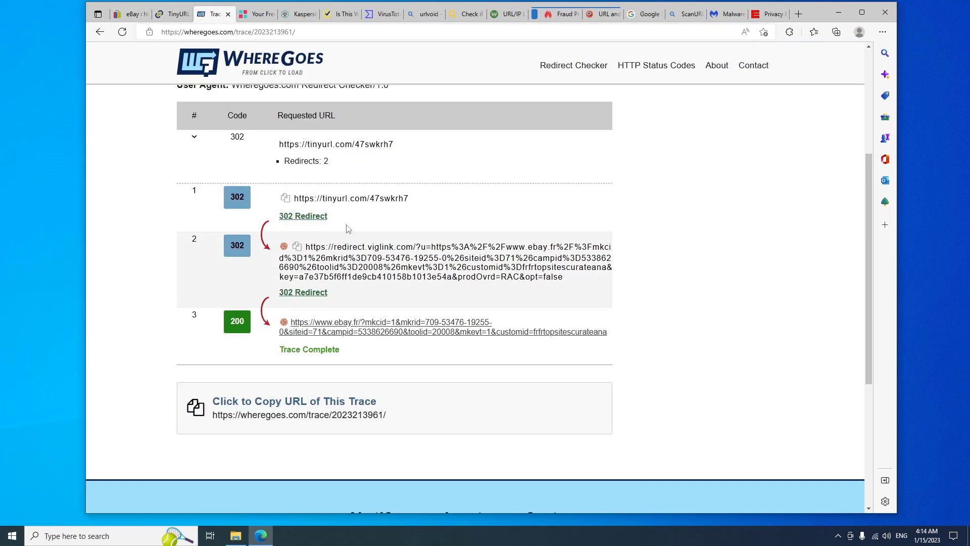
{"action": "scroll", "coordinate": [390, 273], "scroll_direction": "up", "scroll_amount": 4}
{"action": "scroll", "coordinate": [389, 303], "scroll_direction": "down", "scroll_amount": 4}
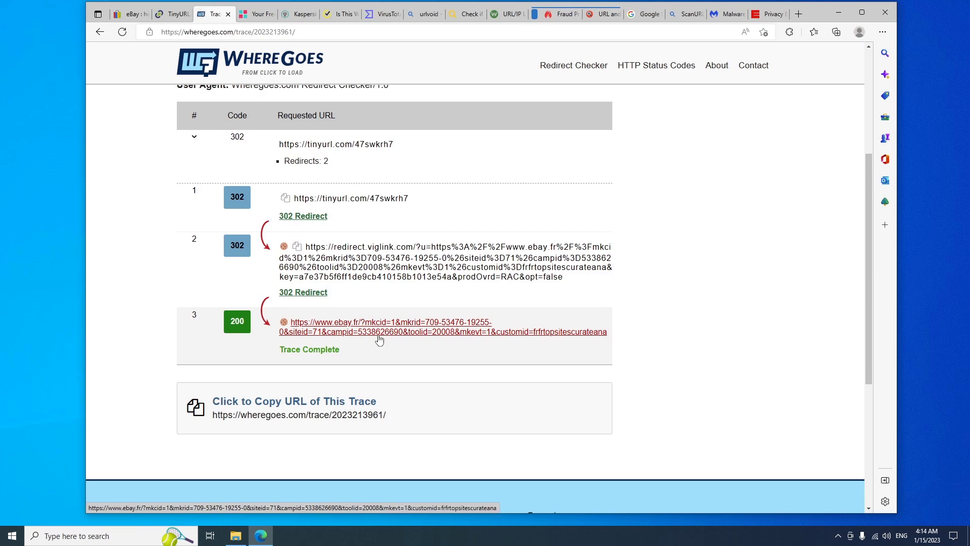
{"action": "scroll", "coordinate": [380, 339], "scroll_direction": "up", "scroll_amount": 1}
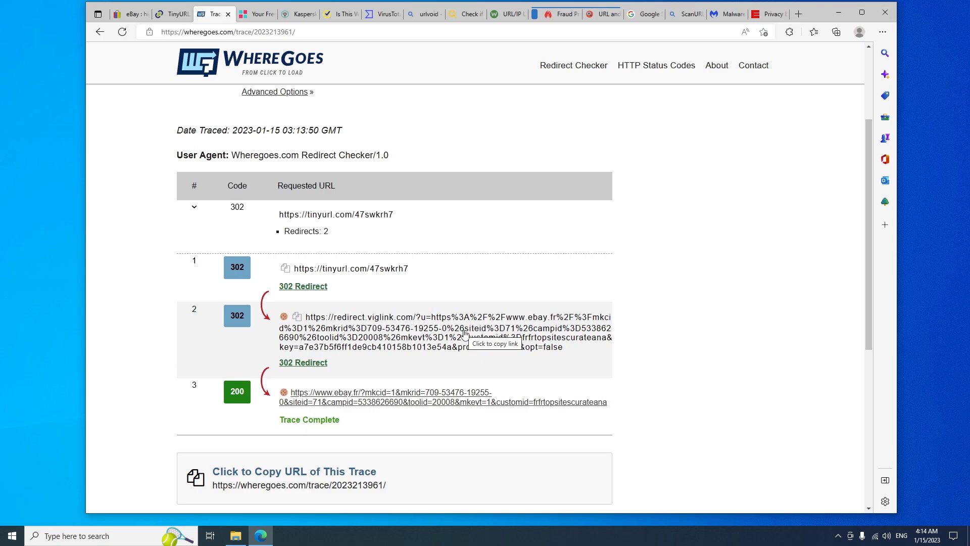
{"action": "key", "text": "ctrl+Tab"}
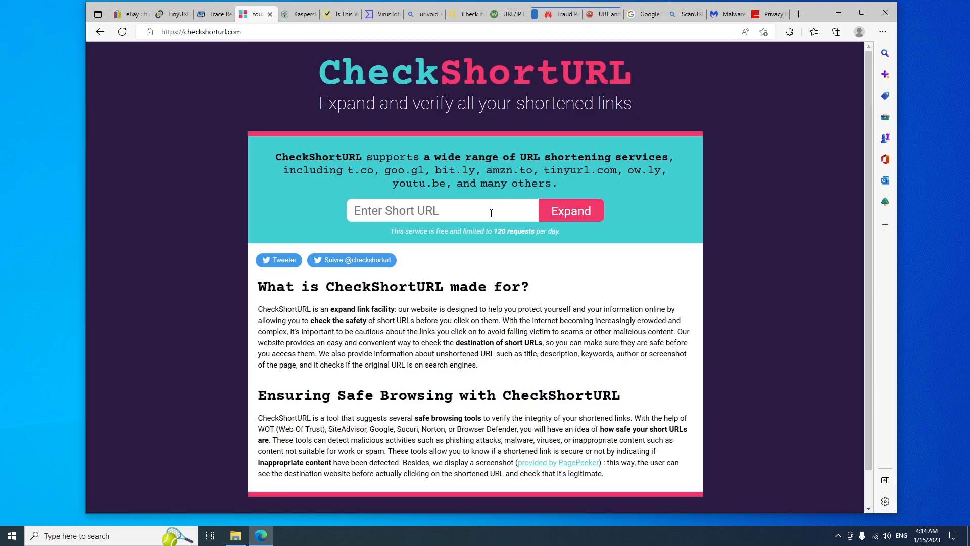
{"action": "right_click", "coordinate": [491, 213]}
{"action": "left_click", "coordinate": [455, 216]}
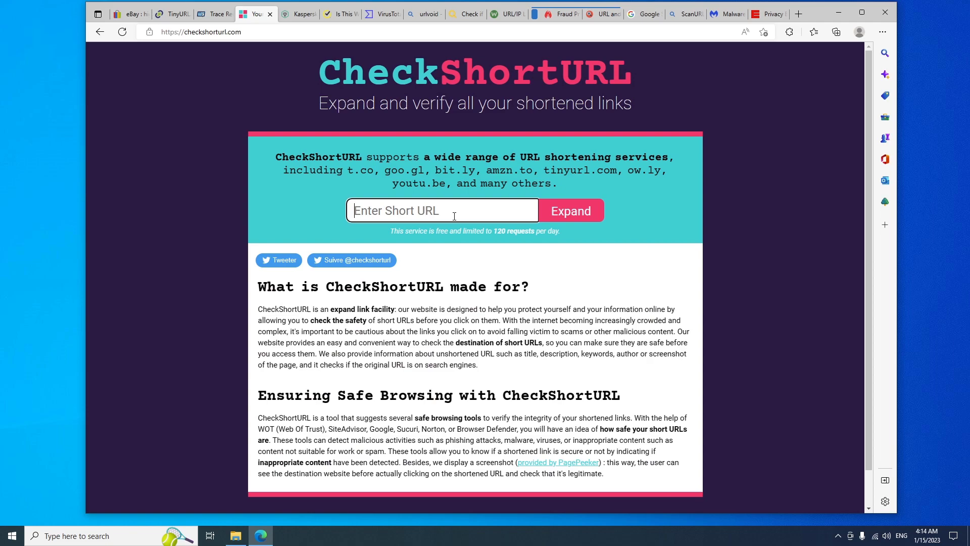
{"action": "right_click", "coordinate": [454, 216]}
{"action": "left_click", "coordinate": [475, 310]}
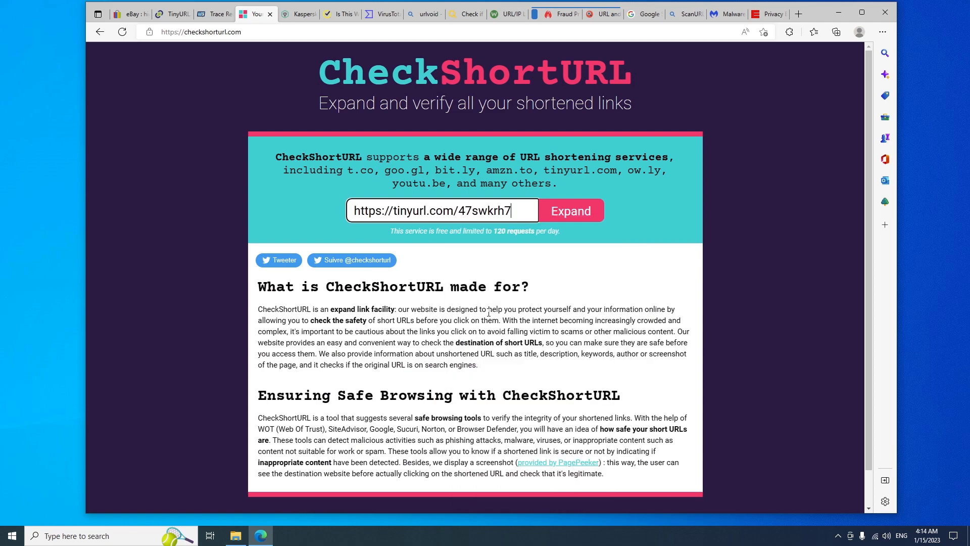
{"action": "left_click", "coordinate": [557, 218]}
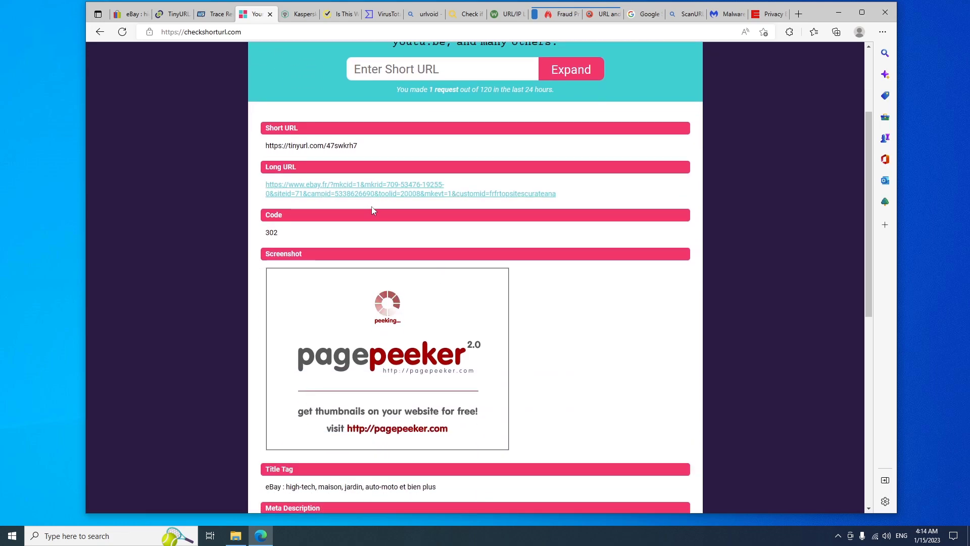
{"action": "scroll", "coordinate": [326, 237], "scroll_direction": "down", "scroll_amount": 4}
{"action": "scroll", "coordinate": [326, 236], "scroll_direction": "up", "scroll_amount": 3}
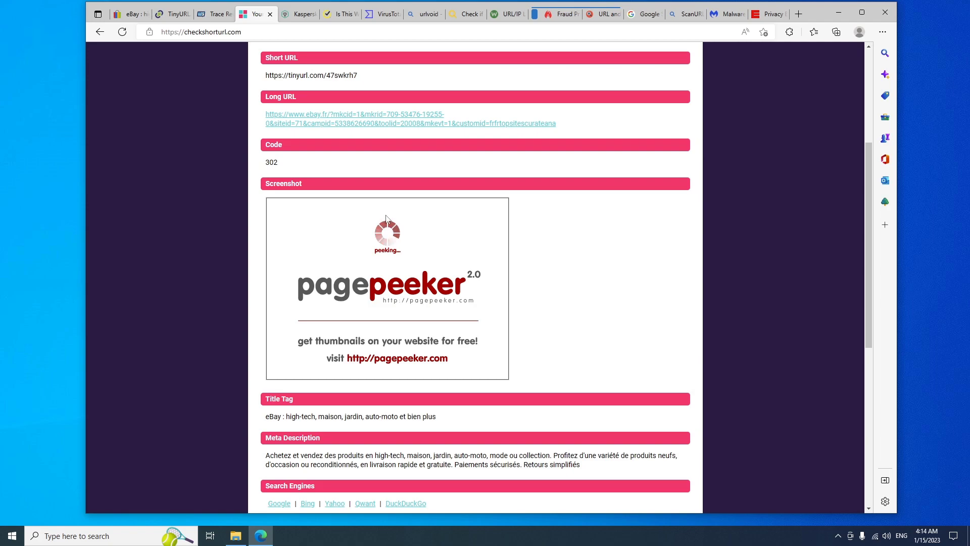
- On Kaspersky OpenTIP, look at the Lookup and Web Address Analysis options
{"action": "key", "text": "ctrl+Tab"}
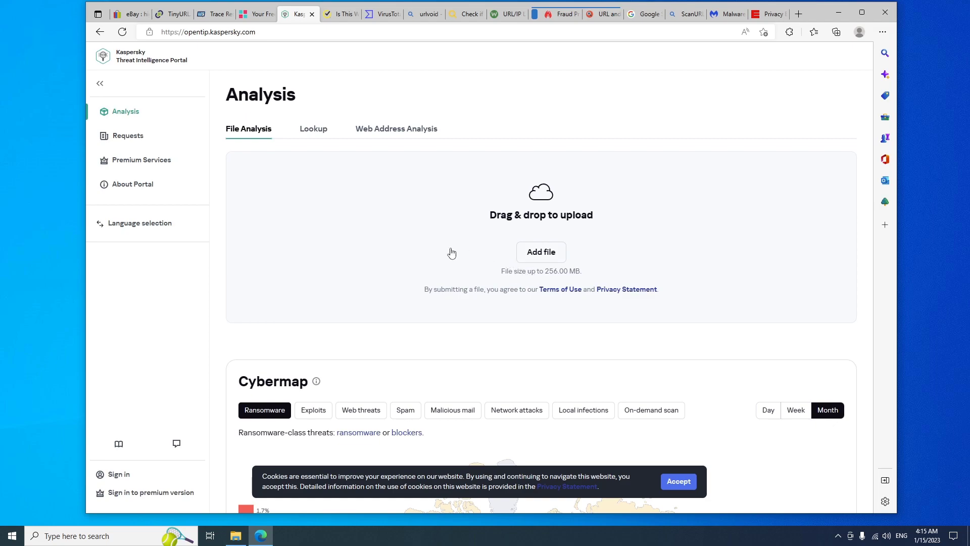
{"action": "left_click", "coordinate": [315, 130]}
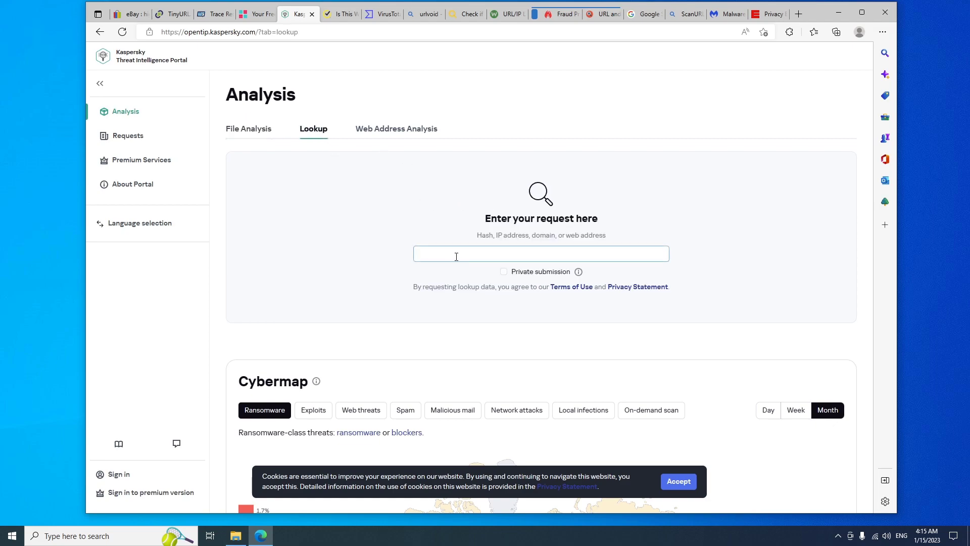
{"action": "left_click", "coordinate": [407, 139]}
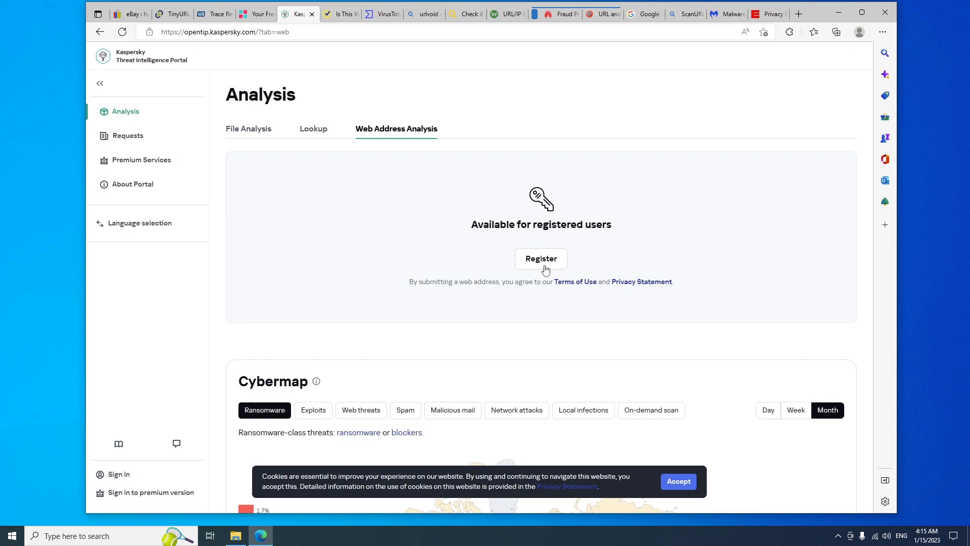
- Upload an archive from the Desktop to Kaspersky OpenTIP File Analysis
{"action": "left_click", "coordinate": [248, 129]}
{"action": "left_click", "coordinate": [523, 211]}
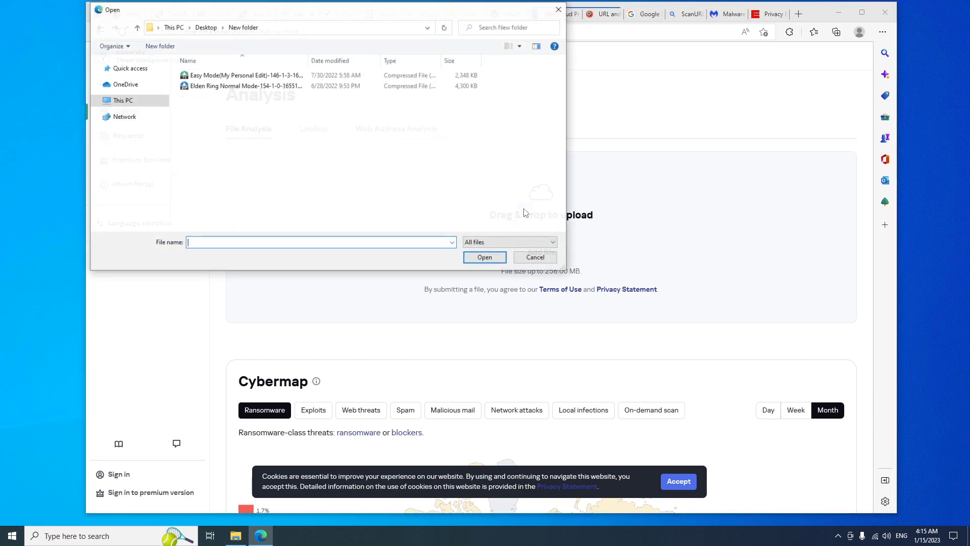
{"action": "left_click", "coordinate": [122, 100]}
{"action": "double_click", "coordinate": [347, 81]}
{"action": "left_click", "coordinate": [211, 97]}
{"action": "double_click", "coordinate": [212, 97]}
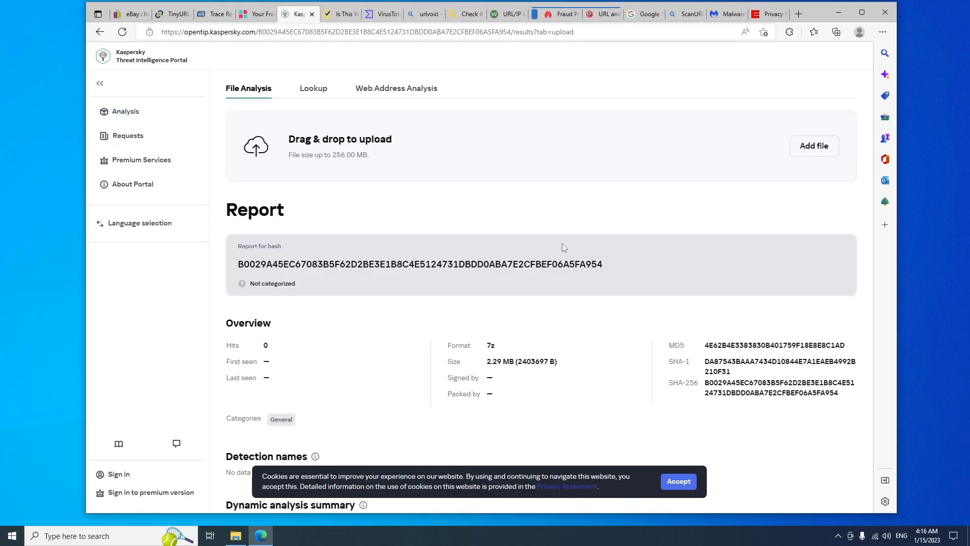
- Review the report: a 2.29 MB 7z, not categorized, dynamic analysis still running
{"action": "scroll", "coordinate": [562, 243], "scroll_direction": "down", "scroll_amount": 5}
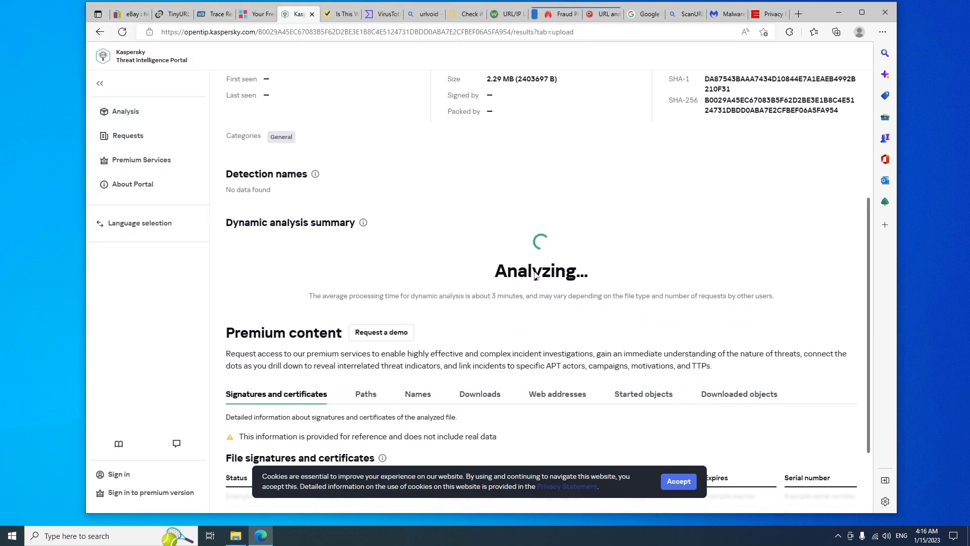
{"action": "scroll", "coordinate": [535, 271], "scroll_direction": "down", "scroll_amount": 2}
{"action": "scroll", "coordinate": [535, 275], "scroll_direction": "up", "scroll_amount": 4}
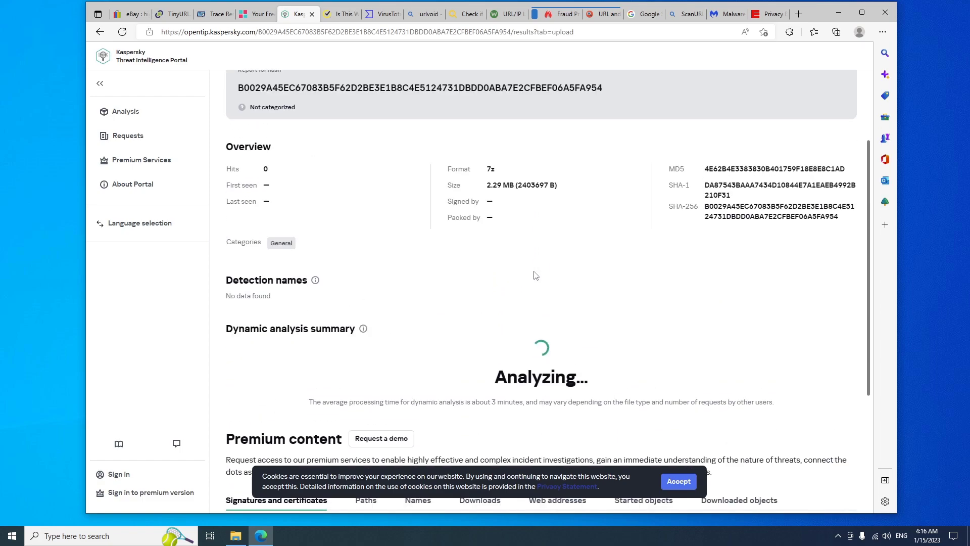
{"action": "scroll", "coordinate": [535, 275], "scroll_direction": "up", "scroll_amount": 3}
{"action": "scroll", "coordinate": [535, 276], "scroll_direction": "down", "scroll_amount": 3}
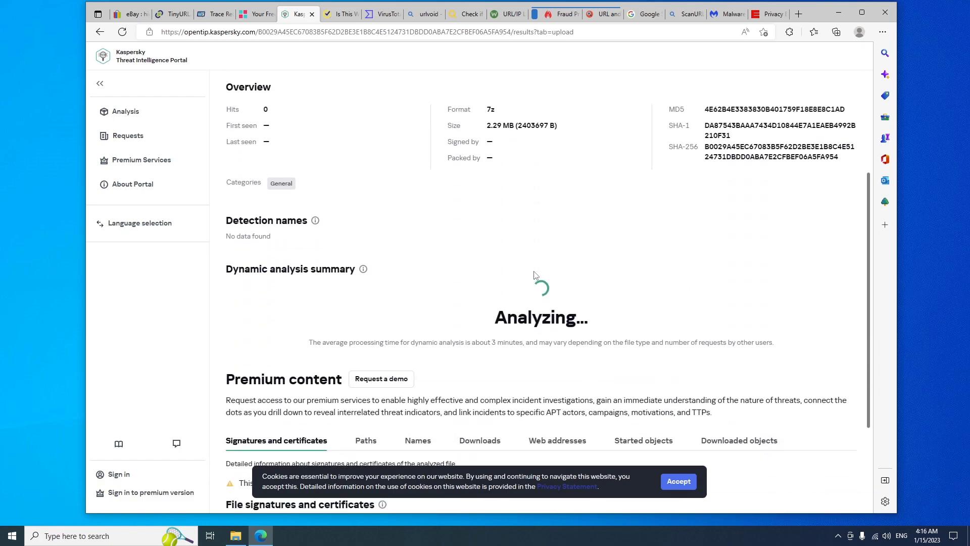
{"action": "scroll", "coordinate": [535, 275], "scroll_direction": "down", "scroll_amount": 3}
{"action": "scroll", "coordinate": [535, 275], "scroll_direction": "up", "scroll_amount": 1}
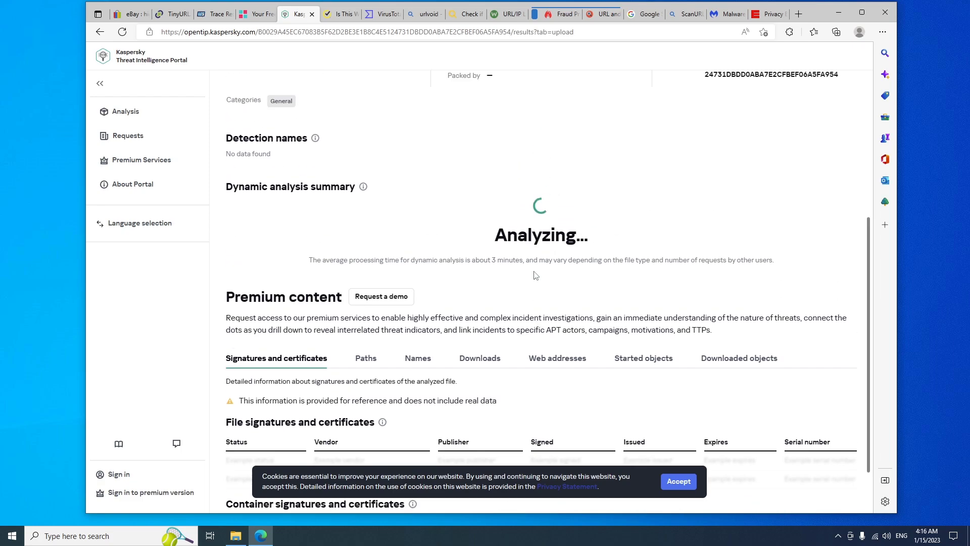
{"action": "key", "text": "ctrl+Tab"}
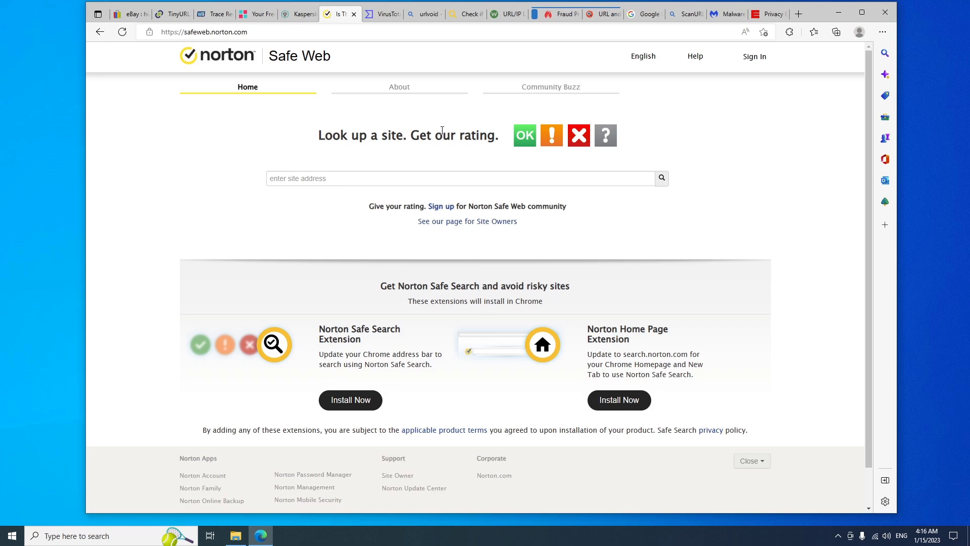
{"action": "left_click", "coordinate": [638, 182]}
{"action": "type", "text": "https://tinyurl.com/app/"}
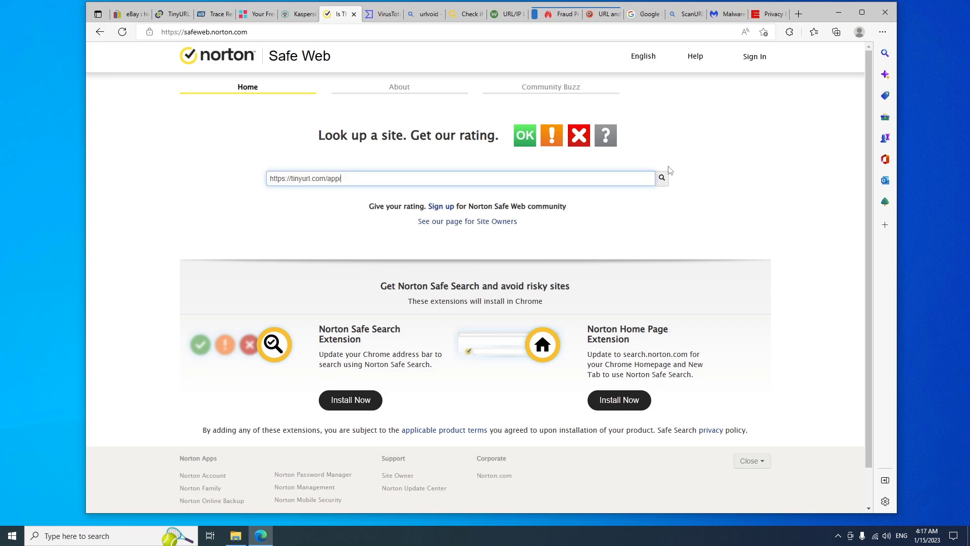
{"action": "left_click", "coordinate": [658, 183]}
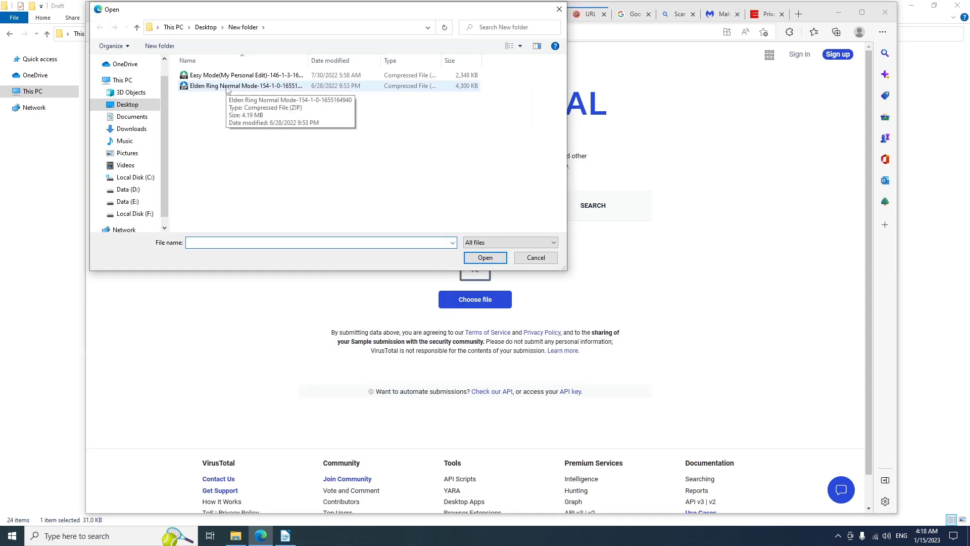
- Upload Elden Ring Normal Mode-154-1-0-1655164940.zip to VirusTotal and review its 0/55 vendor results
{"action": "double_click", "coordinate": [226, 87]}
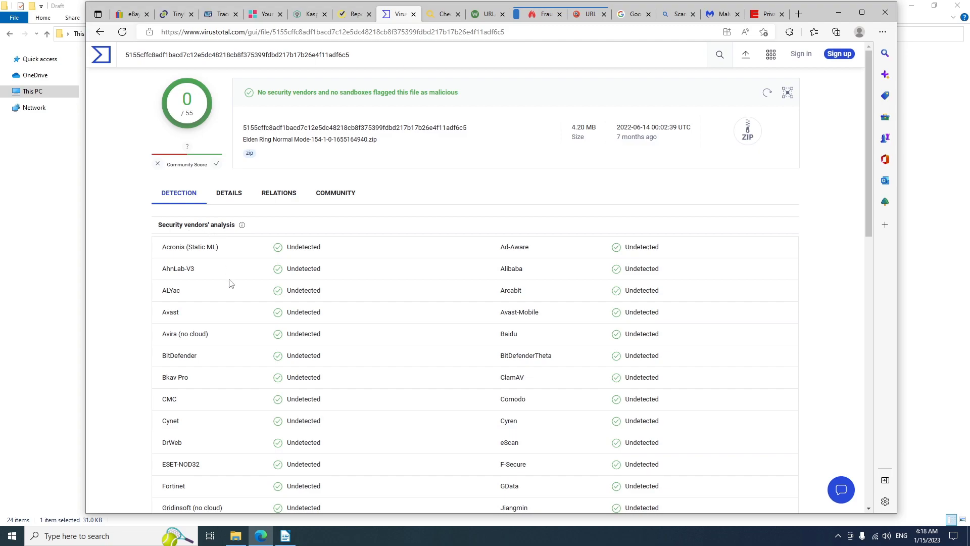
{"action": "scroll", "coordinate": [230, 283], "scroll_direction": "down", "scroll_amount": 14}
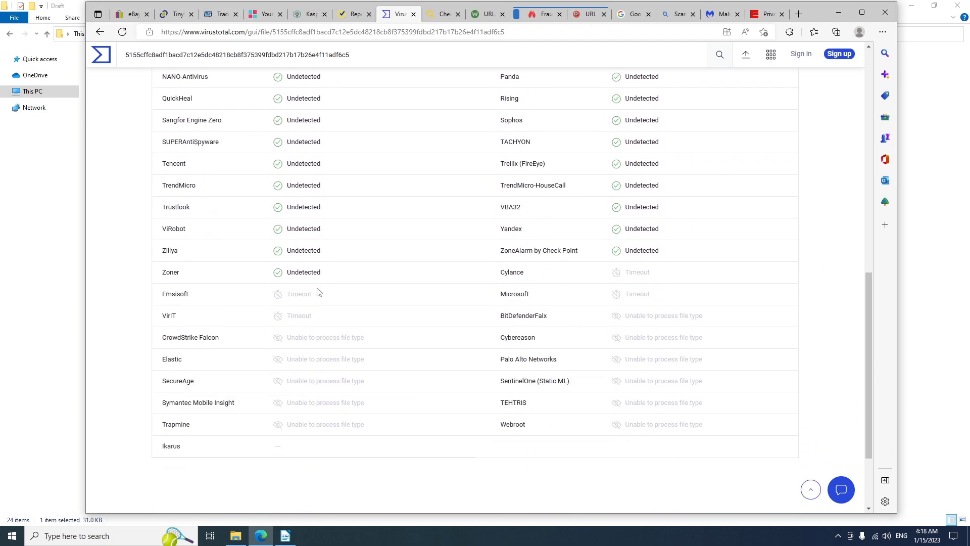
{"action": "scroll", "coordinate": [317, 287], "scroll_direction": "up", "scroll_amount": 18}
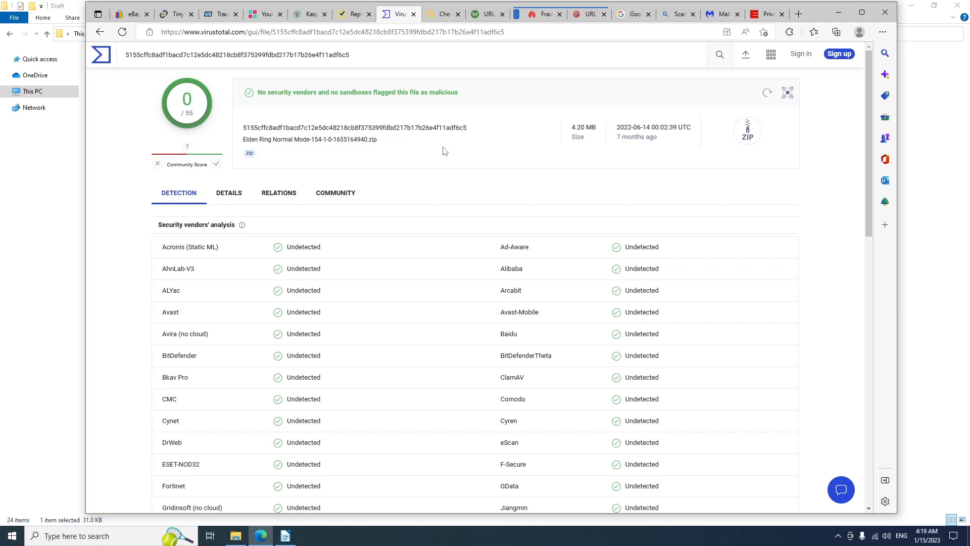
{"action": "left_click", "coordinate": [438, 13]}
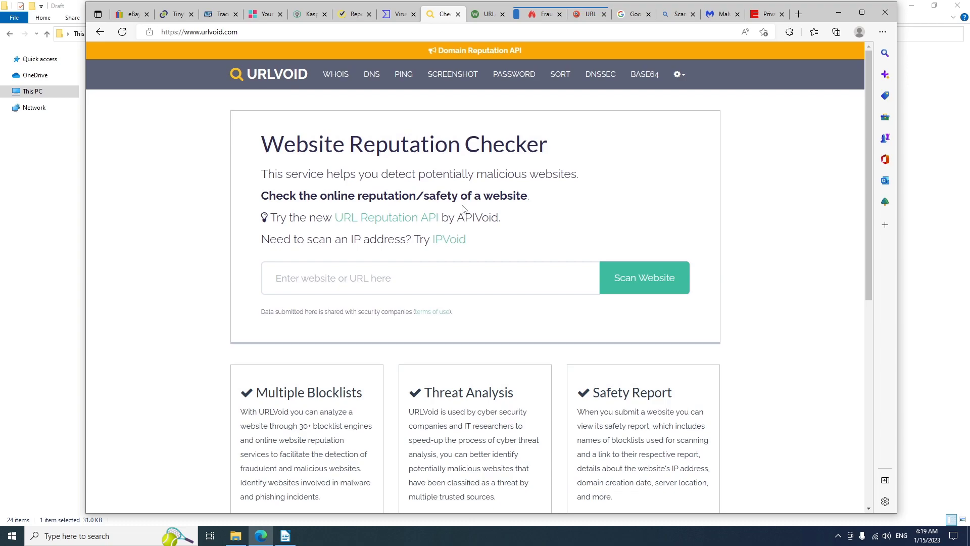
- Paste facebook.com into URLVoid and run the website reputation scan
{"action": "scroll", "coordinate": [454, 232], "scroll_direction": "down", "scroll_amount": 2}
{"action": "left_click", "coordinate": [448, 199]}
{"action": "right_click", "coordinate": [450, 201]}
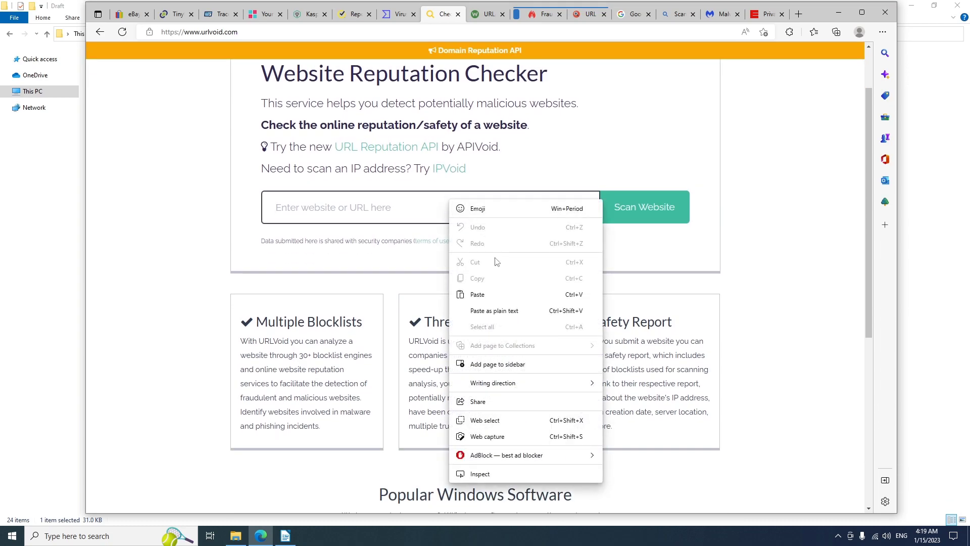
{"action": "left_click", "coordinate": [490, 293]}
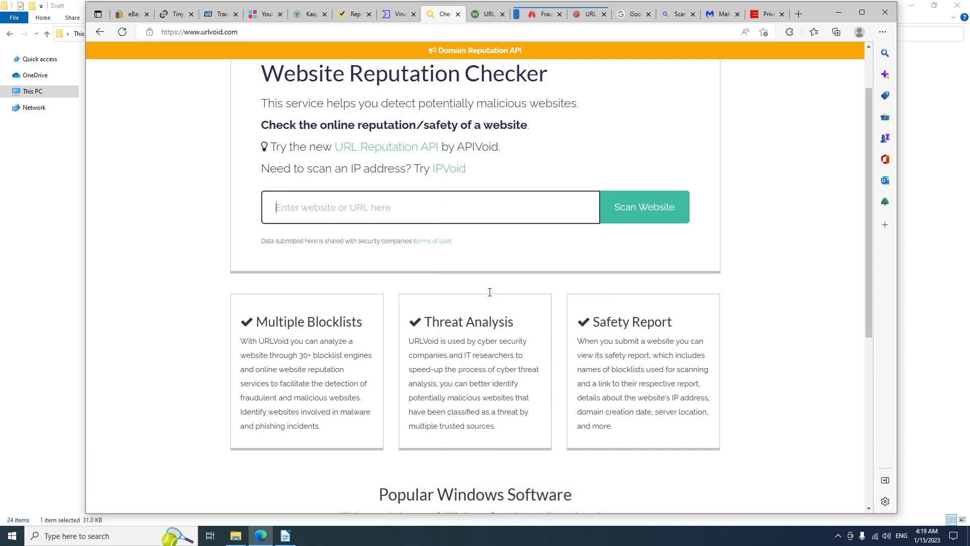
{"action": "left_click", "coordinate": [641, 211]}
- Review the report: 0/38 detections, with every scanning engine returning Nothing Found
{"action": "scroll", "coordinate": [189, 220], "scroll_direction": "down", "scroll_amount": 1}
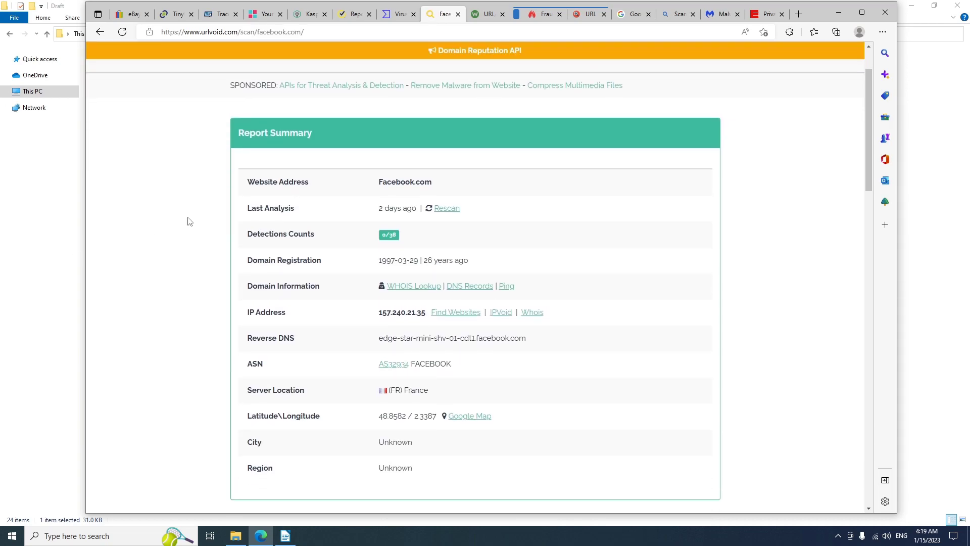
{"action": "scroll", "coordinate": [188, 222], "scroll_direction": "down", "scroll_amount": 2}
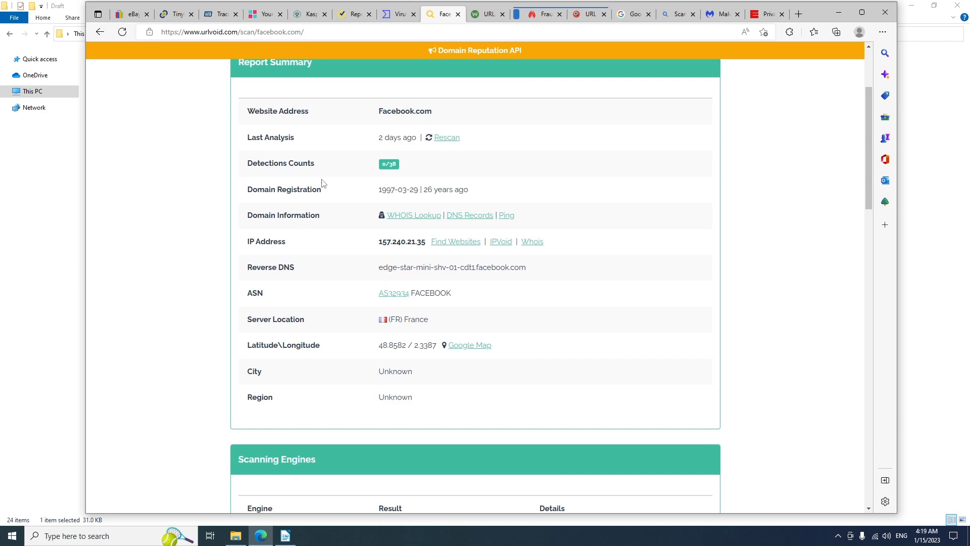
{"action": "scroll", "coordinate": [344, 208], "scroll_direction": "down", "scroll_amount": 2}
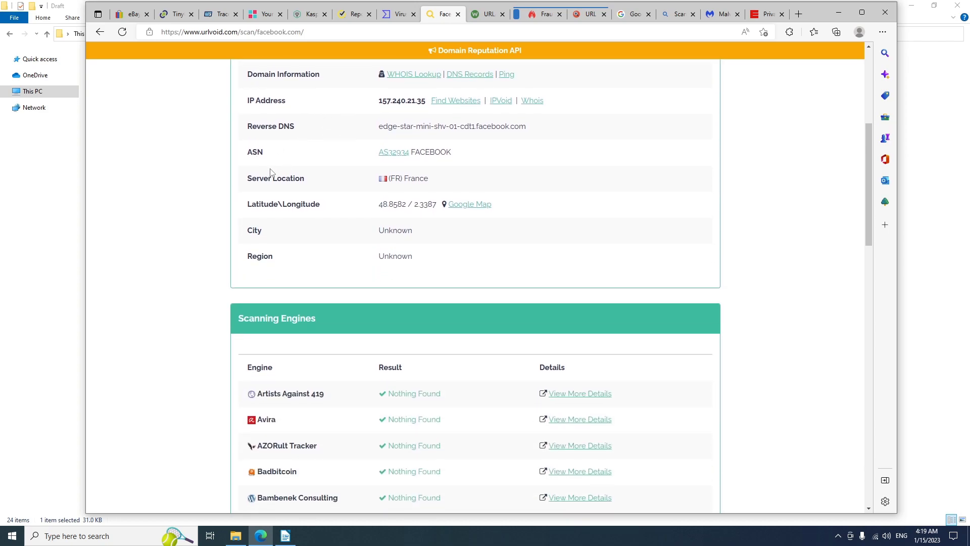
{"action": "scroll", "coordinate": [268, 174], "scroll_direction": "down", "scroll_amount": 2}
{"action": "scroll", "coordinate": [244, 195], "scroll_direction": "down", "scroll_amount": 2}
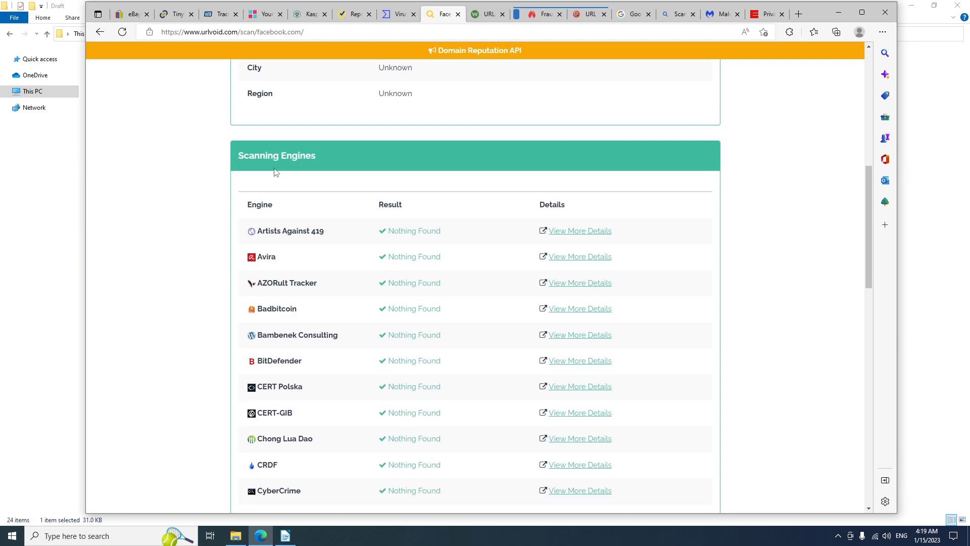
{"action": "scroll", "coordinate": [359, 88], "scroll_direction": "down", "scroll_amount": 10}
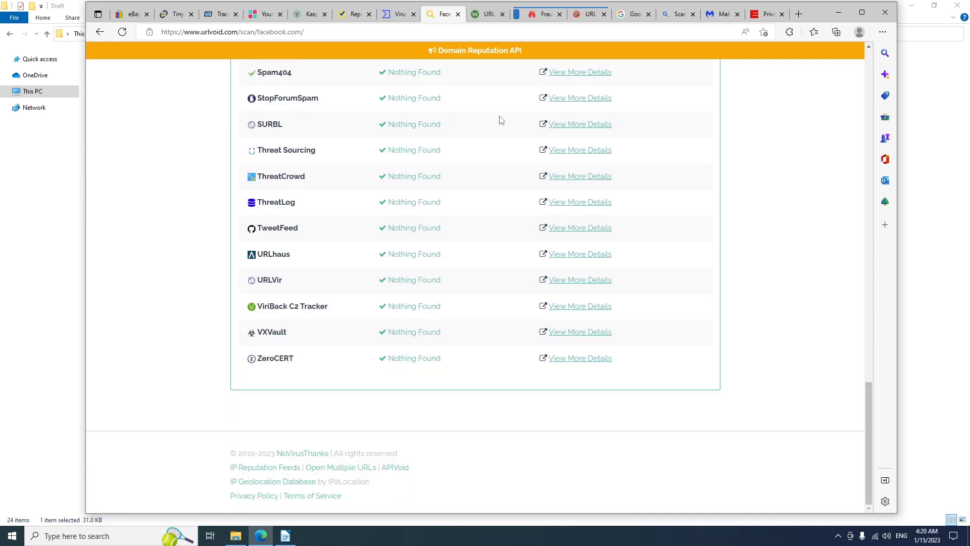
{"action": "scroll", "coordinate": [466, 149], "scroll_direction": "up", "scroll_amount": 3}
{"action": "scroll", "coordinate": [466, 149], "scroll_direction": "up", "scroll_amount": 3}
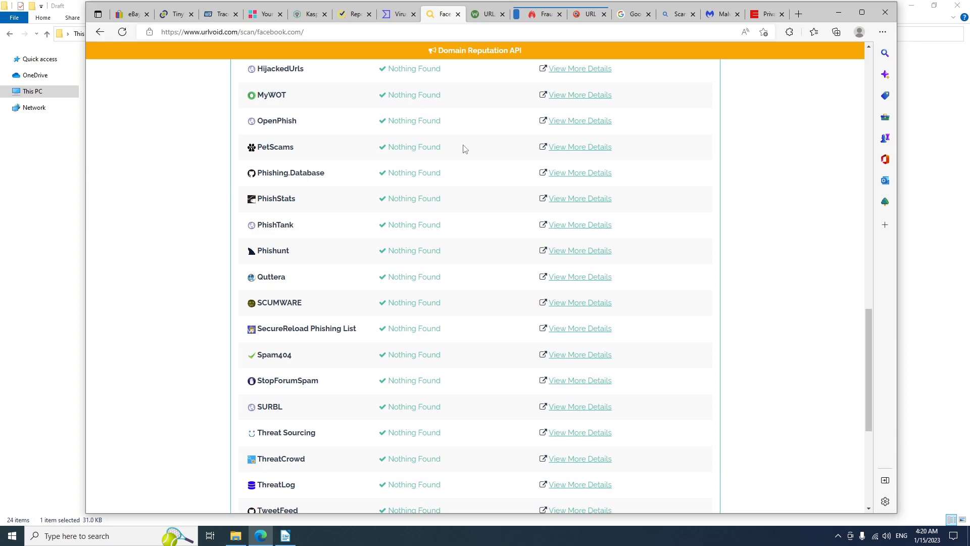
- Visit the BrightCloud, IPQualityScore and urlscan.io checkers, ending at Google's Safe Browsing site status
{"action": "left_click", "coordinate": [487, 14]}
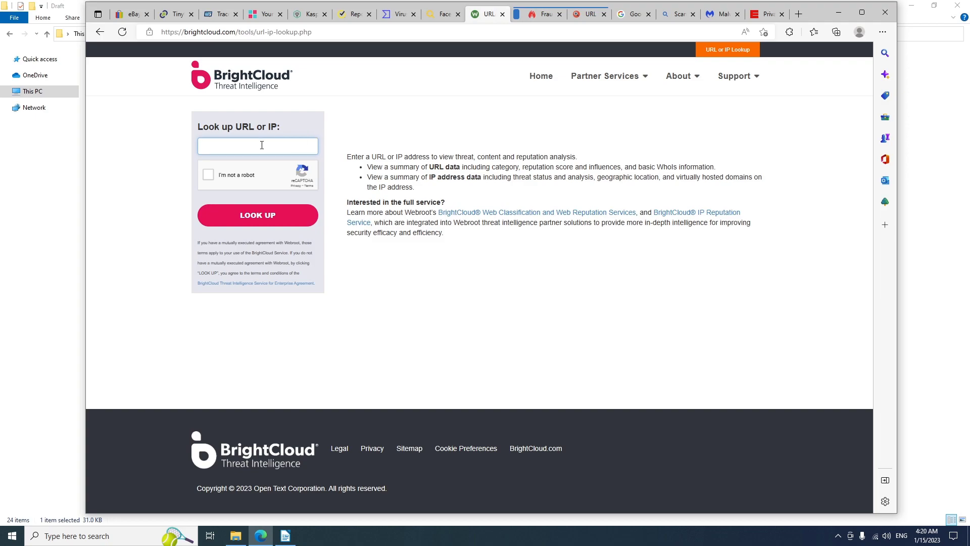
{"action": "key", "text": "ctrl+Tab"}
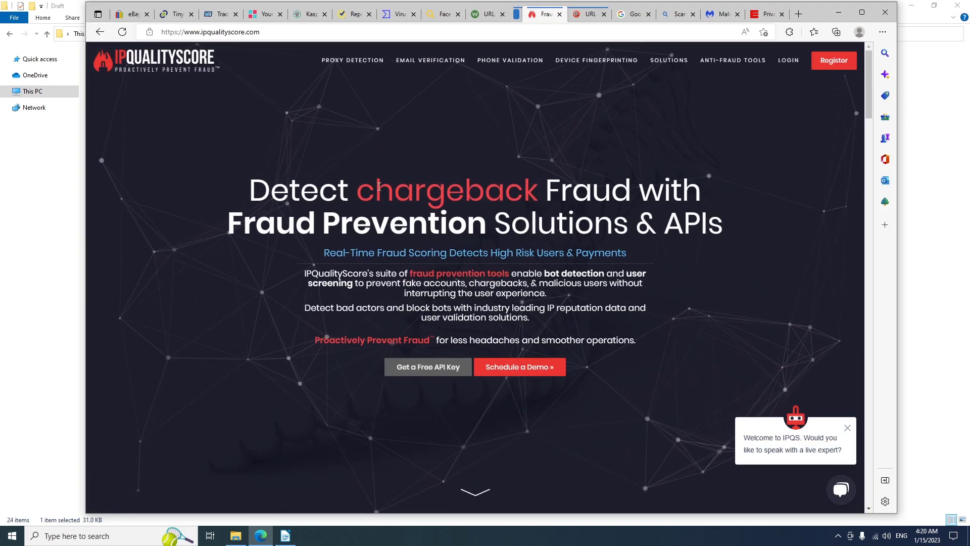
{"action": "scroll", "coordinate": [379, 187], "scroll_direction": "down", "scroll_amount": 10}
{"action": "scroll", "coordinate": [379, 191], "scroll_direction": "up", "scroll_amount": 10}
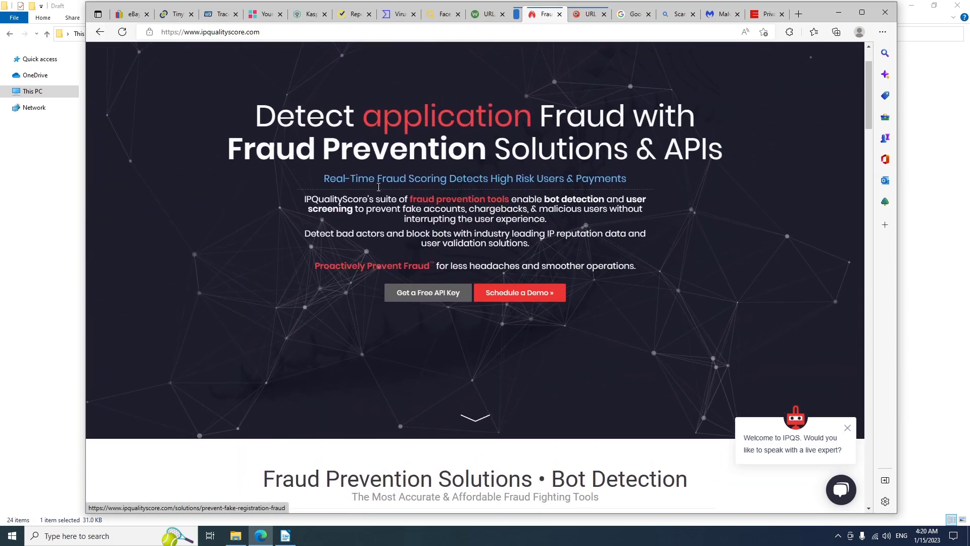
{"action": "key", "text": "ctrl+Tab"}
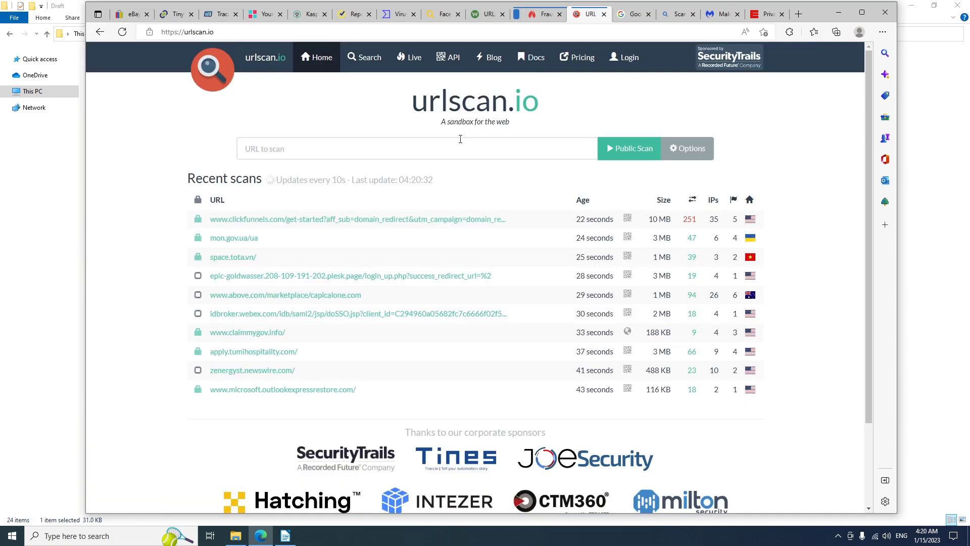
{"action": "left_click", "coordinate": [439, 155]}
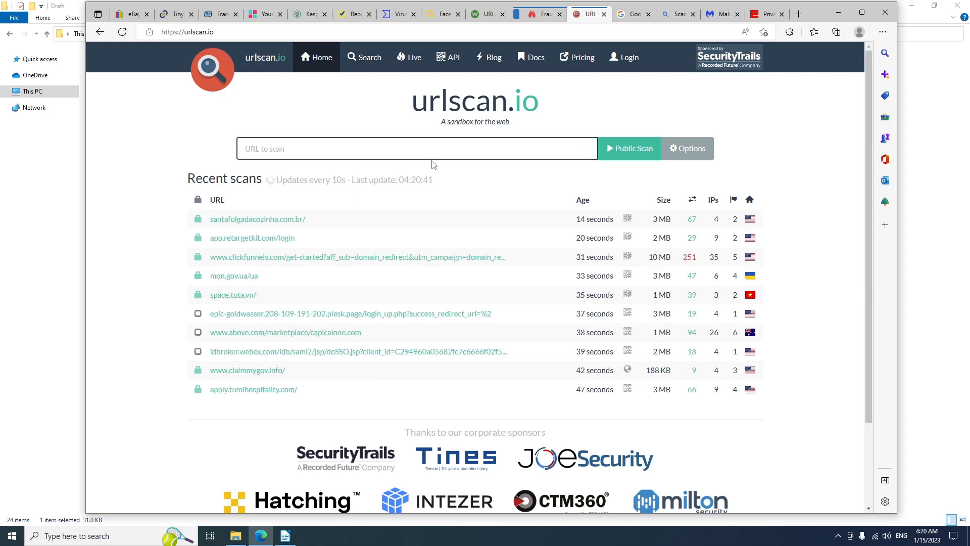
{"action": "key", "text": "ctrl+Tab"}
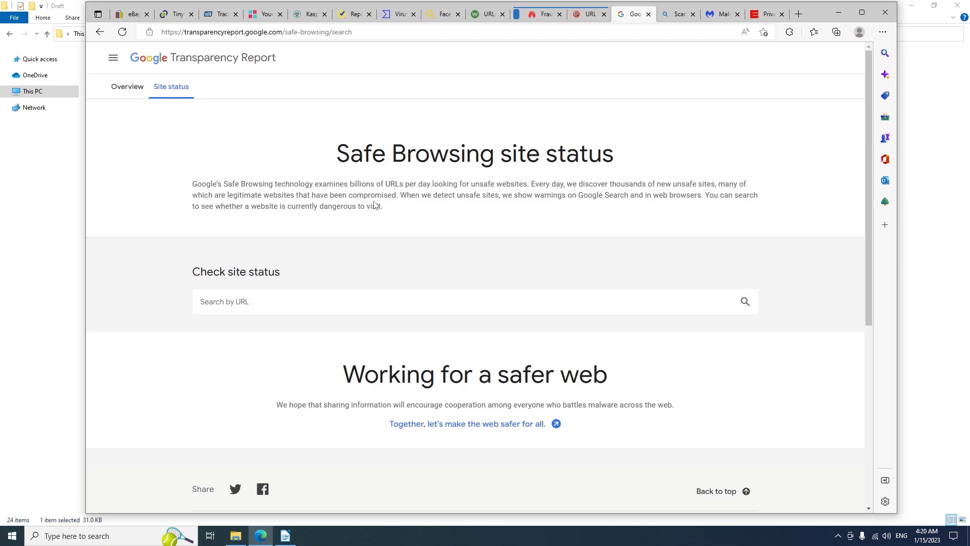
{"action": "scroll", "coordinate": [260, 231], "scroll_direction": "down", "scroll_amount": 1}
- Highlight 'unsafe websites' on the Malwarebytes Browser Guard page, then view EFF's Privacy Badger page
{"action": "left_click", "coordinate": [260, 231]}
{"action": "scroll", "coordinate": [261, 231], "scroll_direction": "up", "scroll_amount": 1}
{"action": "left_click_drag", "start_coordinate": [469, 188], "coordinate": [528, 187]}
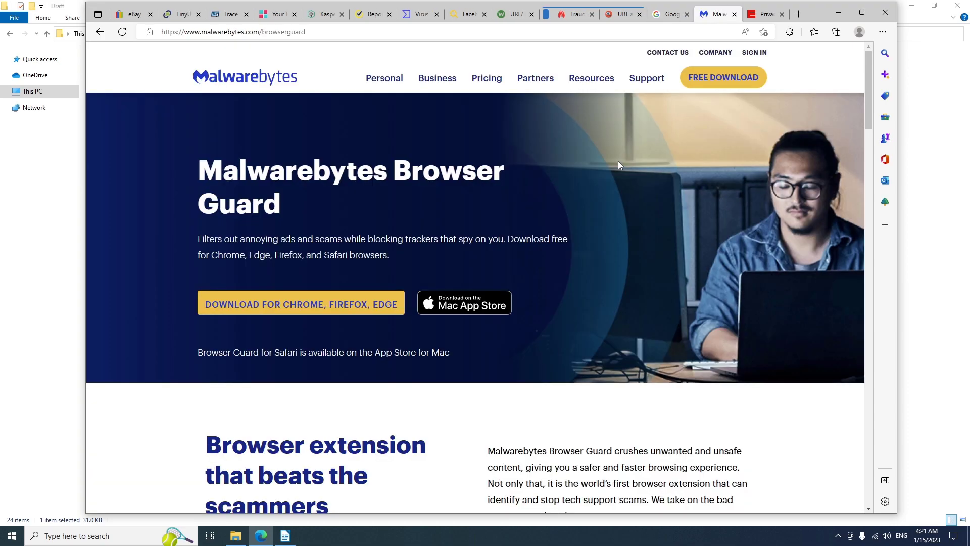
{"action": "scroll", "coordinate": [452, 230], "scroll_direction": "down", "scroll_amount": 1}
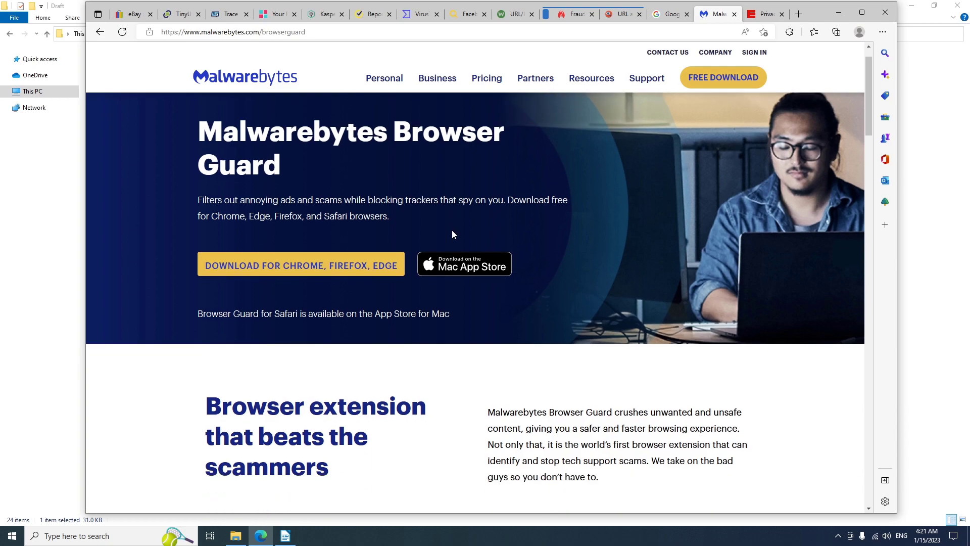
{"action": "scroll", "coordinate": [333, 244], "scroll_direction": "up", "scroll_amount": 1}
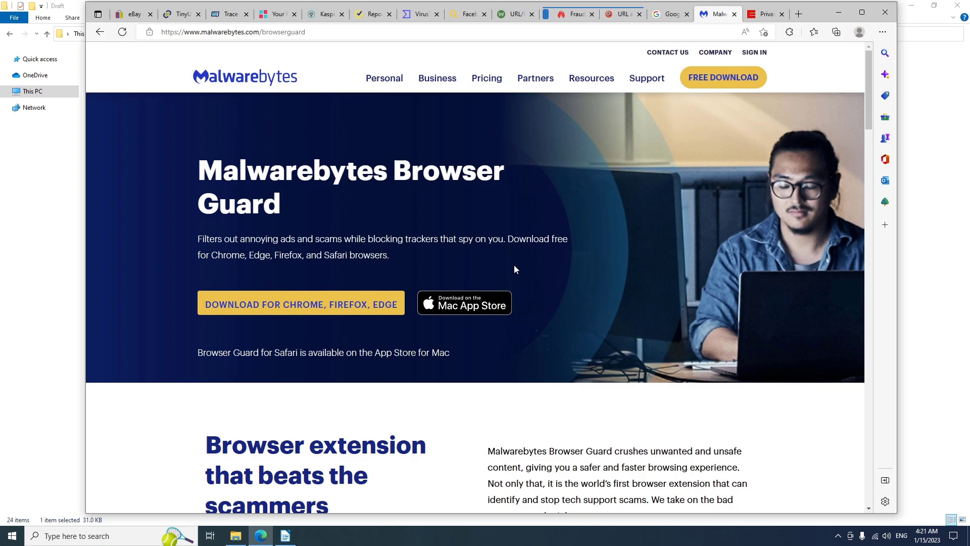
{"action": "key", "text": "ctrl+Tab"}
{"action": "scroll", "coordinate": [575, 269], "scroll_direction": "down", "scroll_amount": 7}
{"action": "scroll", "coordinate": [576, 269], "scroll_direction": "up", "scroll_amount": 5}
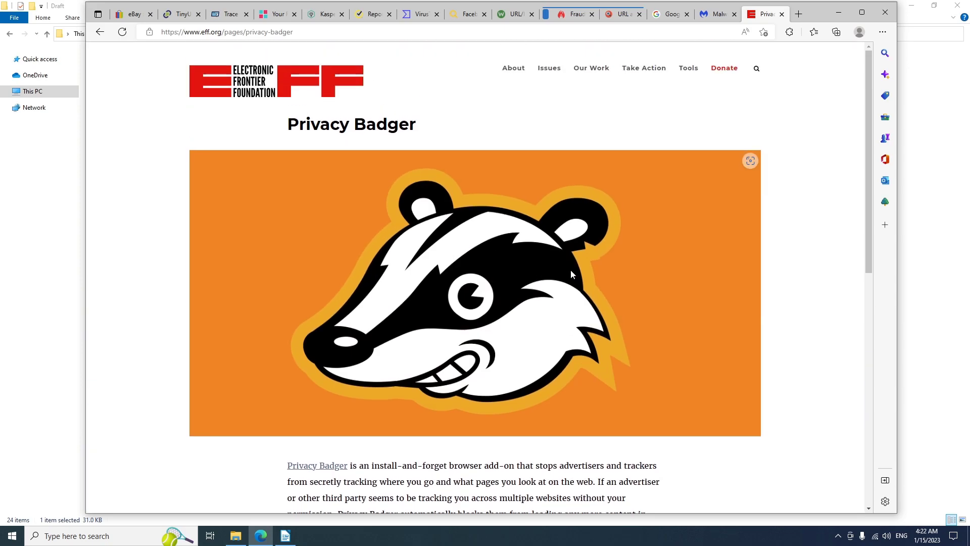
{"action": "scroll", "coordinate": [571, 271], "scroll_direction": "down", "scroll_amount": 4}
{"action": "scroll", "coordinate": [567, 272], "scroll_direction": "up", "scroll_amount": 4}
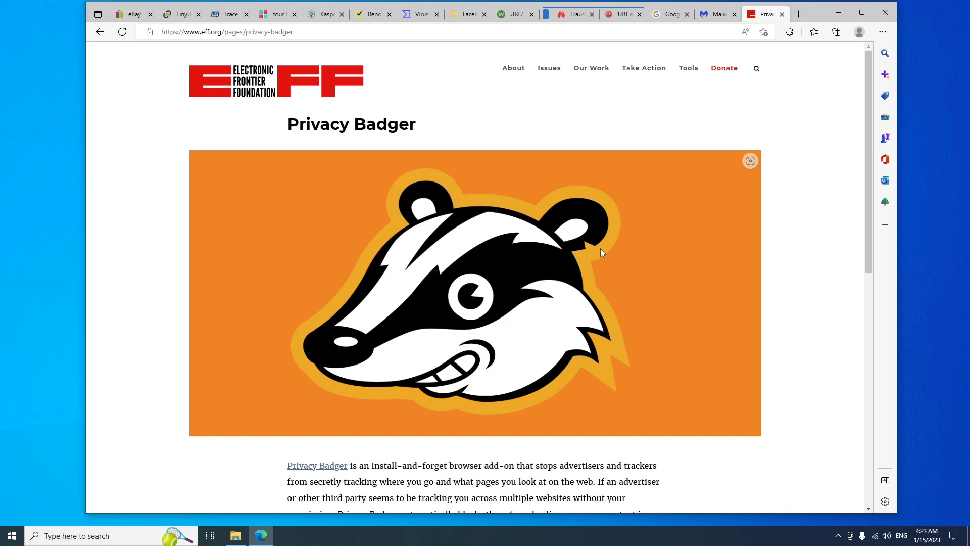
- Minimize Edge with Win+D to show the empty Windows desktop
{"action": "key", "text": "super+d"}
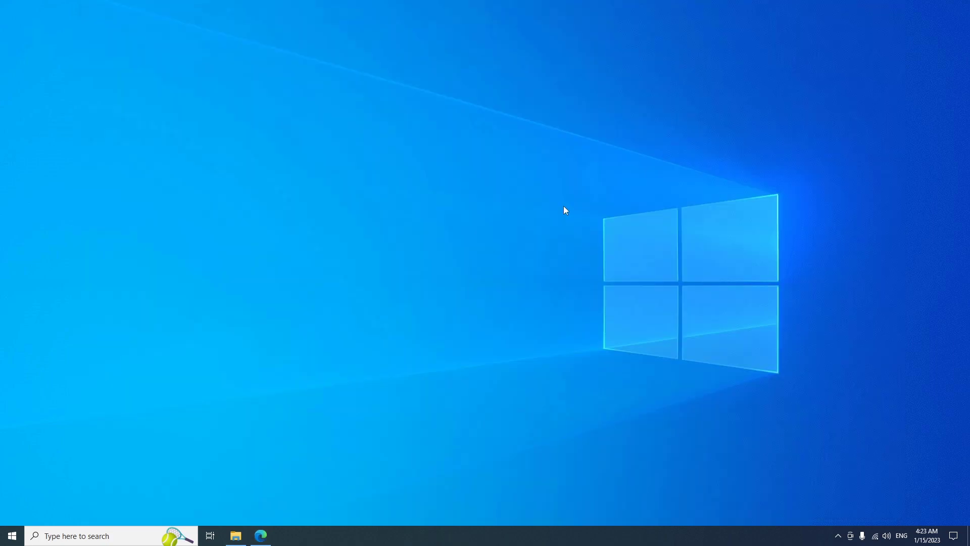